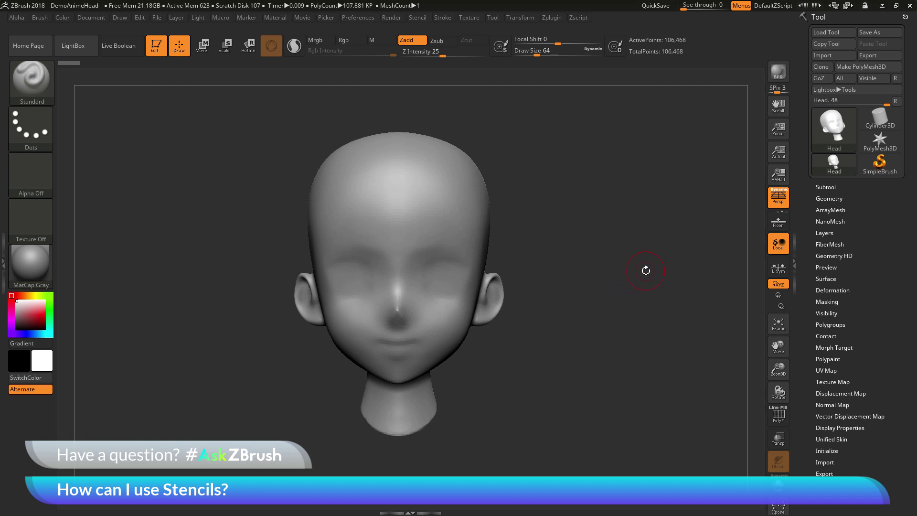
Pick the Alpha 62 cell-like patch pattern as the active alpha and reopen the Alpha palette.
mouse_move(646, 270)
left_mouse_down()
mouse_move(634, 291)
mouse_move(638, 283)
left_mouse_up()
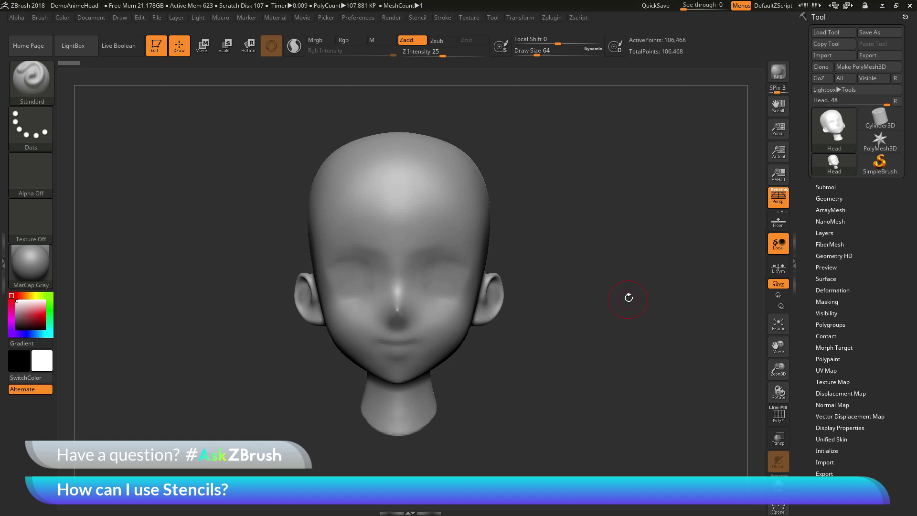
left_click(419, 18)
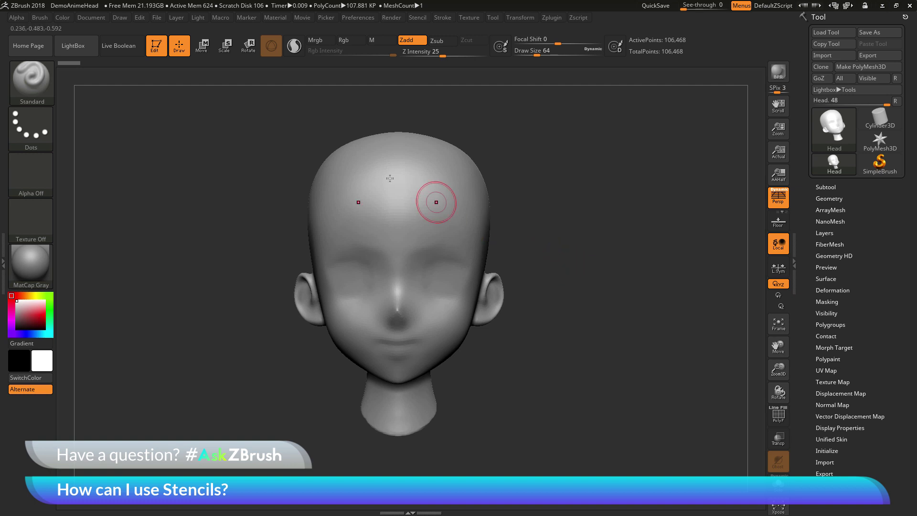
left_click(17, 18)
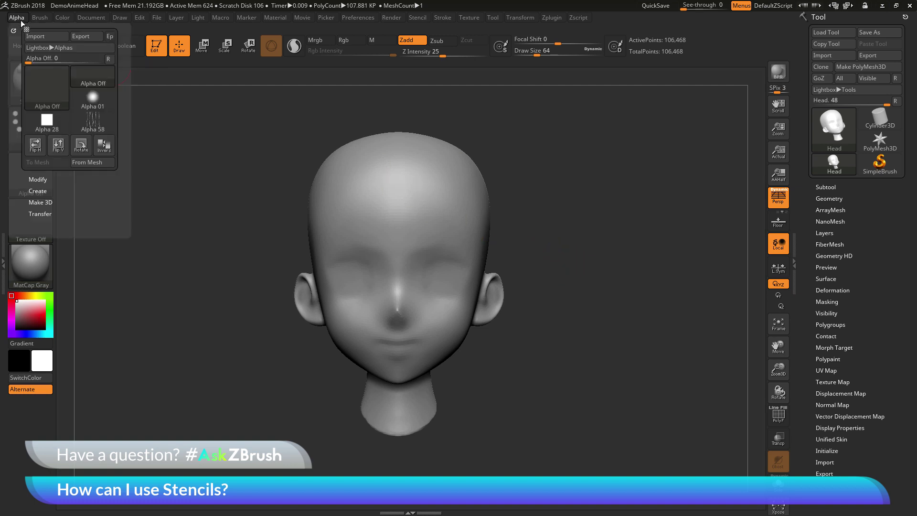
left_click(45, 87)
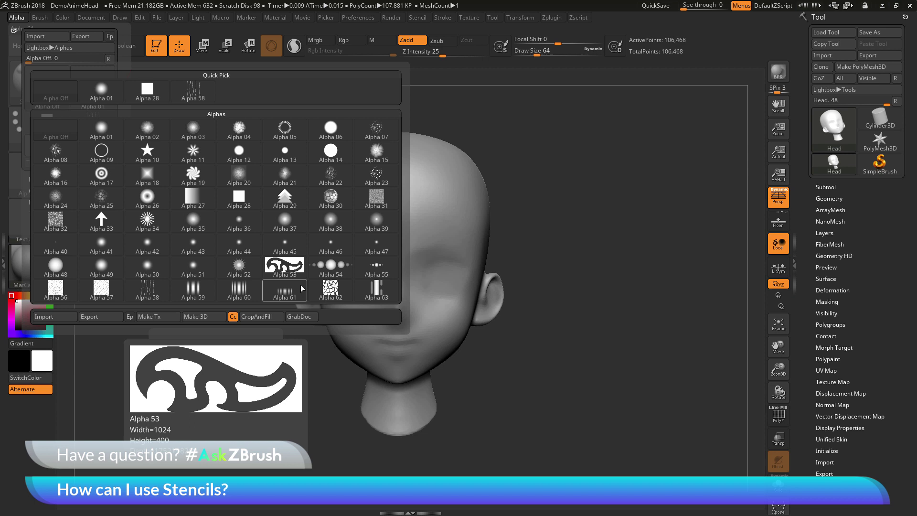
left_click(331, 290)
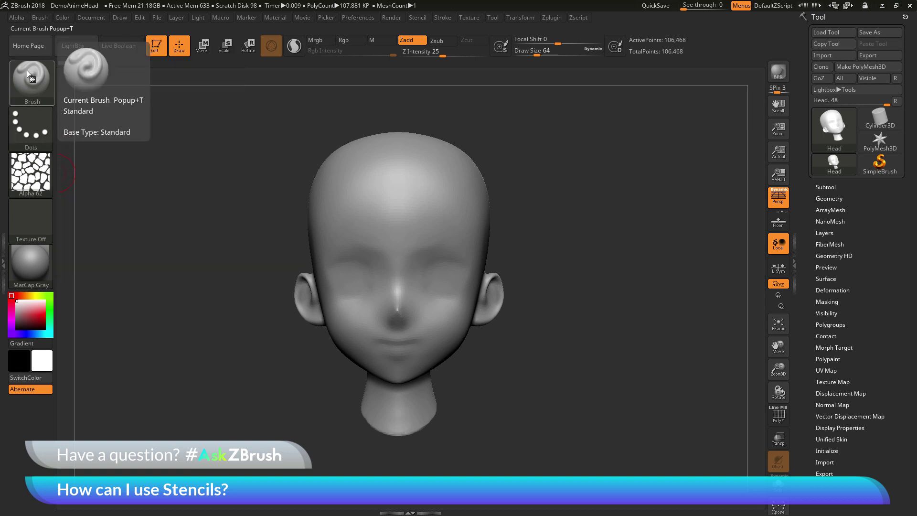
left_click(19, 18)
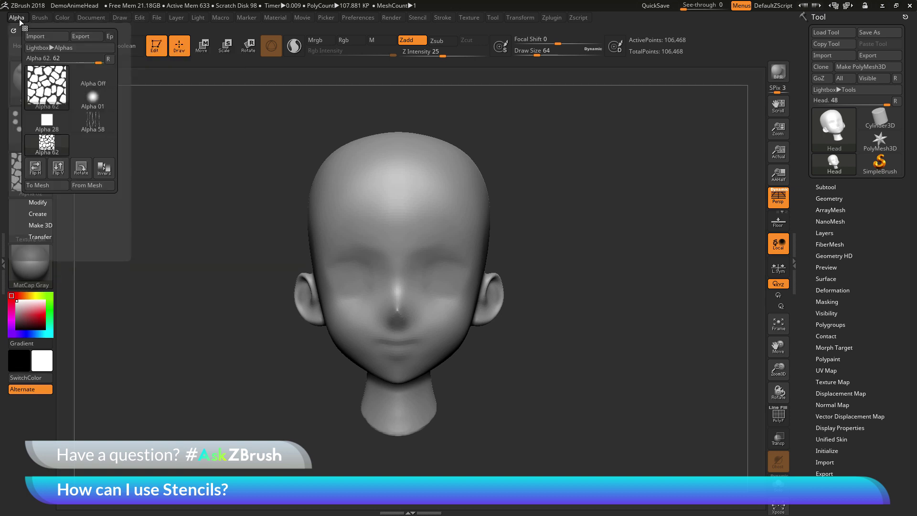
Make a stencil from Alpha 62, moving and enlarging it over the forehead and face.
left_click(53, 236)
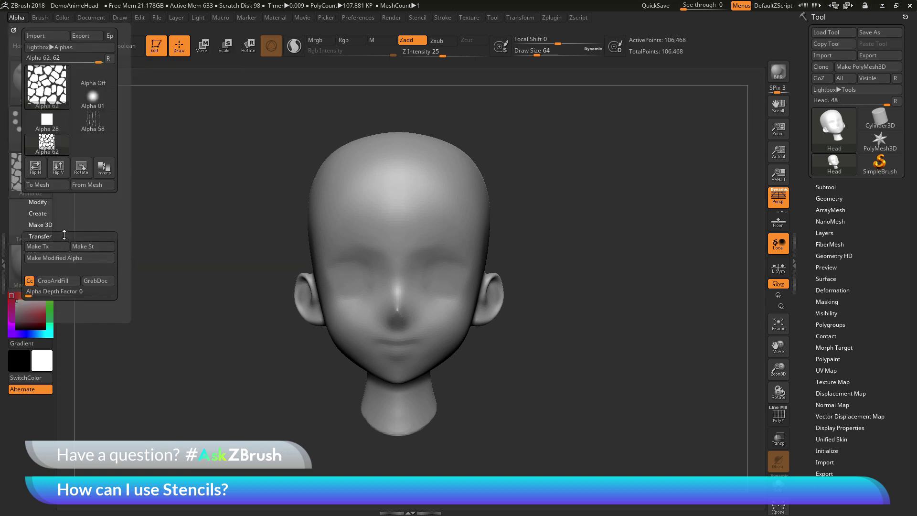
left_click(92, 246)
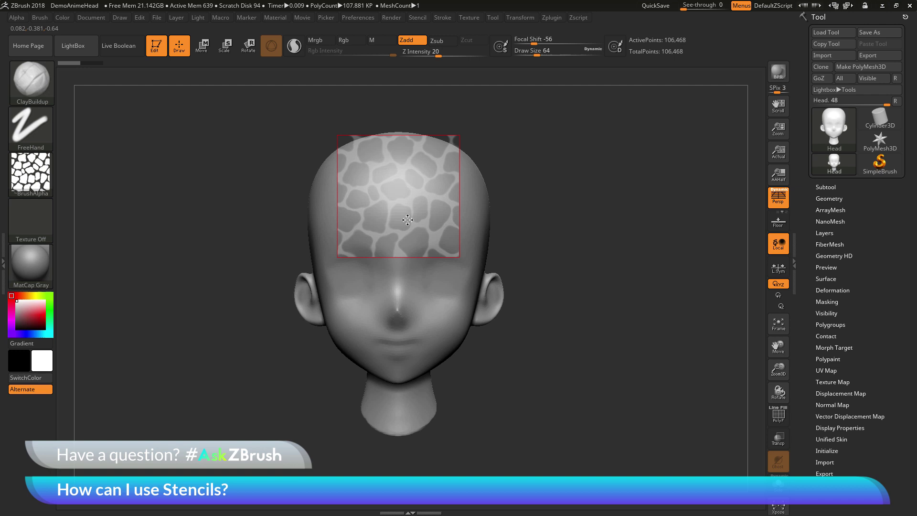
left_click_drag(408, 220, 416, 238)
key("space")
key("space")
key("space")
key("space")
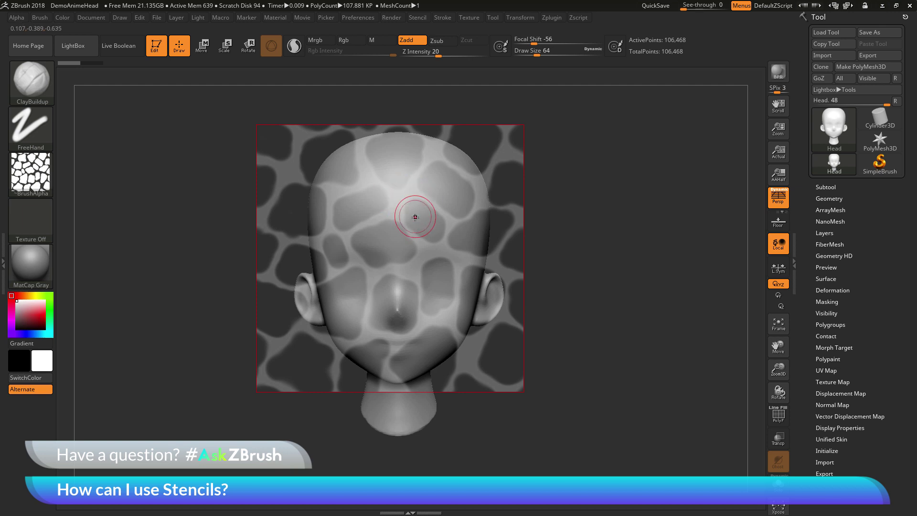
Raise the stencil's Alpha Repeat for a denser pattern and give the brush square Alpha 28.
left_click(419, 18)
left_click_drag(428, 59, 436, 59)
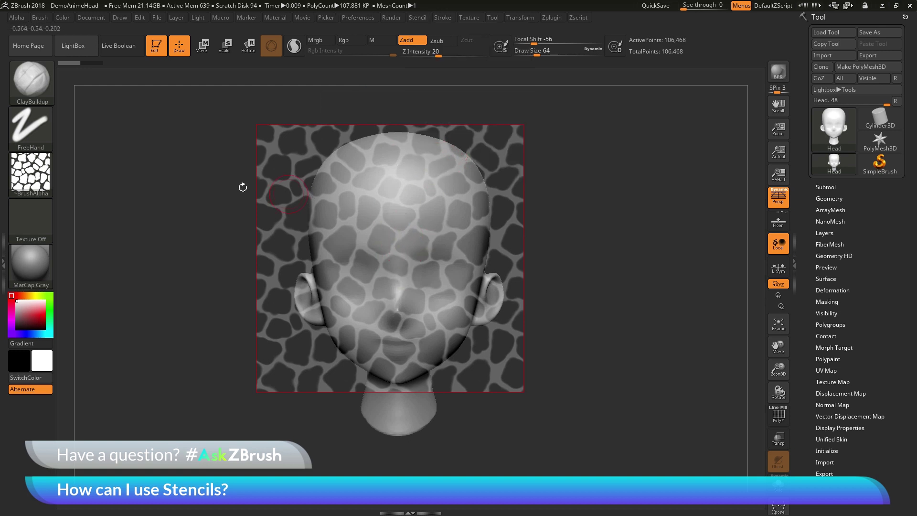
left_click(31, 173)
left_click(180, 182)
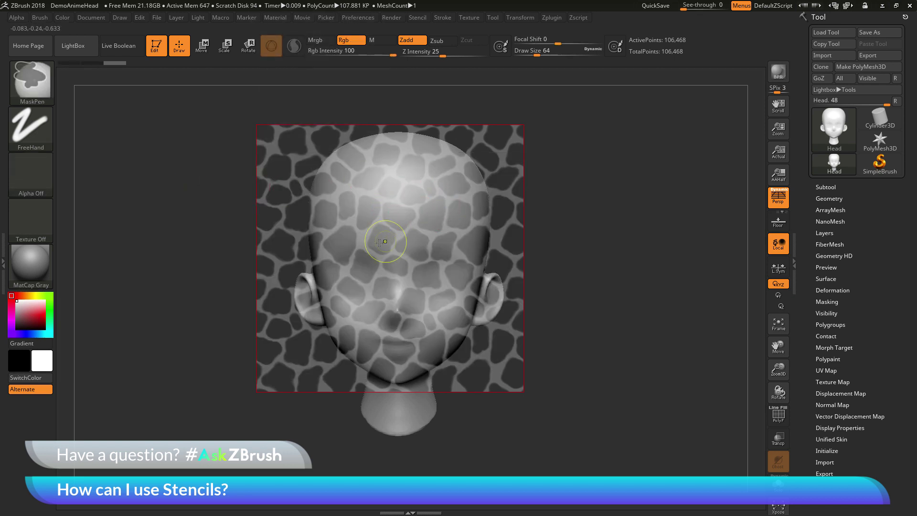
Test ClayBuildup strokes through the stencil on the forehead and side, then undo them.
mouse_move(396, 211)
left_mouse_down()
mouse_move(385, 236)
mouse_move(415, 248)
mouse_move(435, 212)
mouse_move(365, 186)
mouse_move(354, 239)
mouse_move(344, 198)
mouse_move(323, 243)
mouse_move(406, 284)
mouse_move(437, 266)
mouse_move(447, 222)
left_mouse_up()
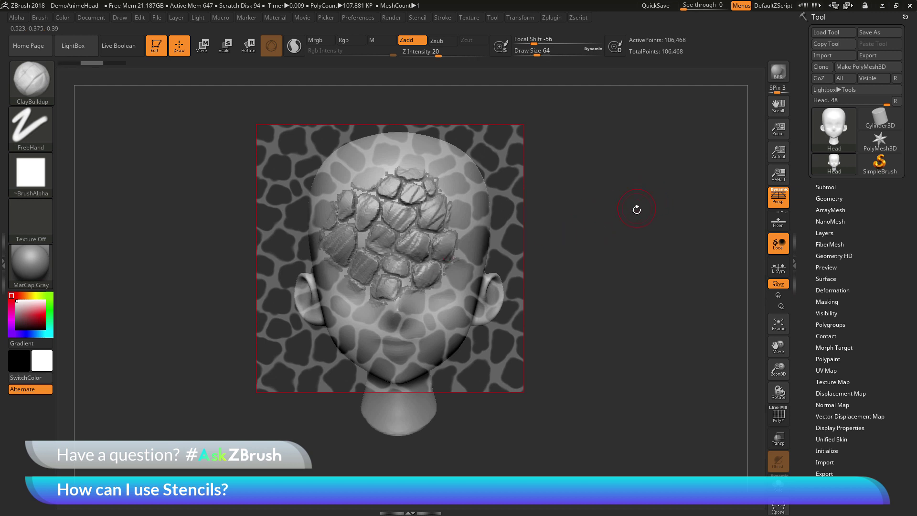
left_click_drag(650, 200, 554, 184)
mouse_move(380, 198)
left_mouse_down()
mouse_move(366, 212)
mouse_move(373, 195)
mouse_move(399, 191)
mouse_move(438, 232)
mouse_move(415, 159)
mouse_move(389, 161)
mouse_move(334, 212)
mouse_move(359, 165)
mouse_move(341, 172)
mouse_move(333, 253)
mouse_move(342, 264)
mouse_move(363, 274)
mouse_move(413, 259)
mouse_move(426, 275)
mouse_move(442, 273)
mouse_move(455, 235)
mouse_move(462, 266)
mouse_move(485, 220)
mouse_move(458, 214)
mouse_move(470, 214)
mouse_move(479, 185)
mouse_move(442, 167)
left_mouse_up()
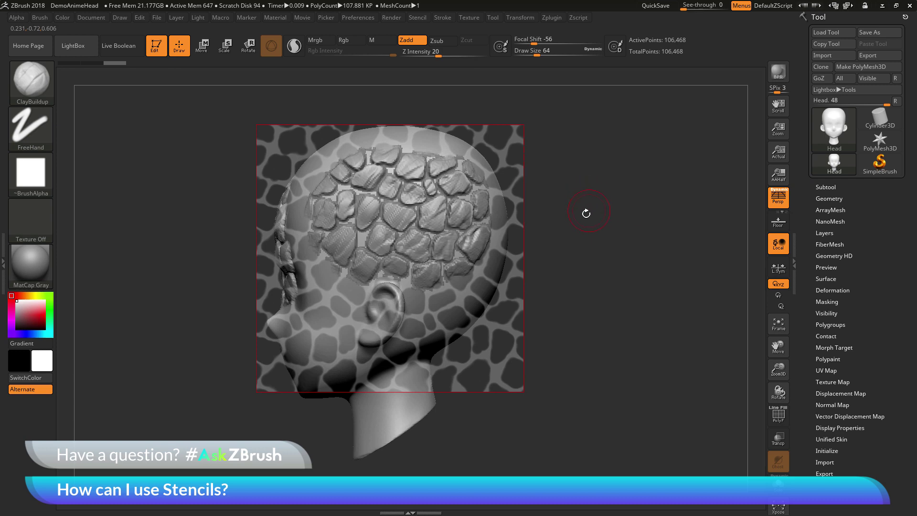
key("ctrl+z")
key("ctrl+z")
key("ctrl+z")
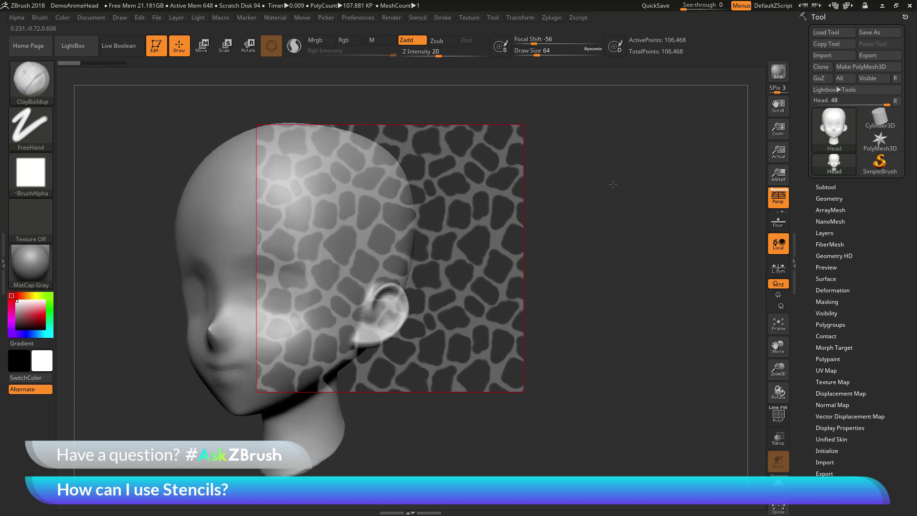
left_click_drag(613, 184, 630, 193)
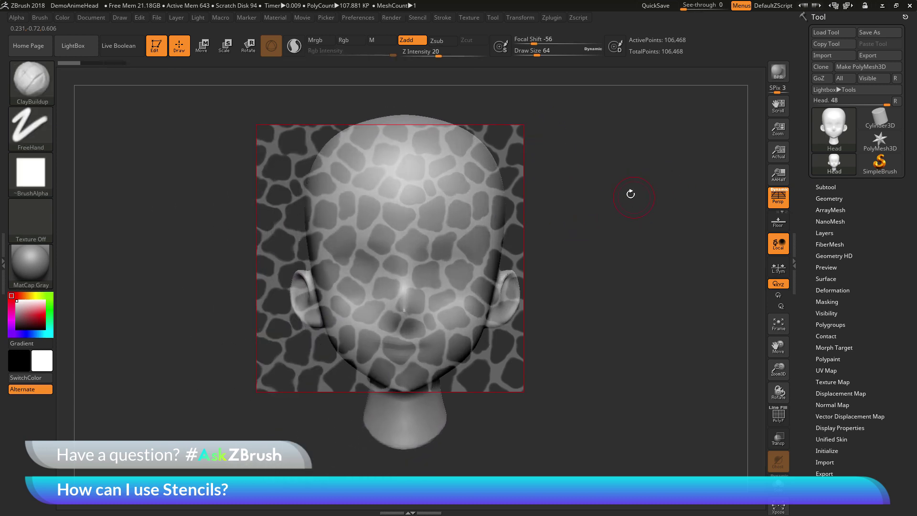
Turn on stencil Wrap Mode and raise patch tiles across the forehead.
left_click(420, 18)
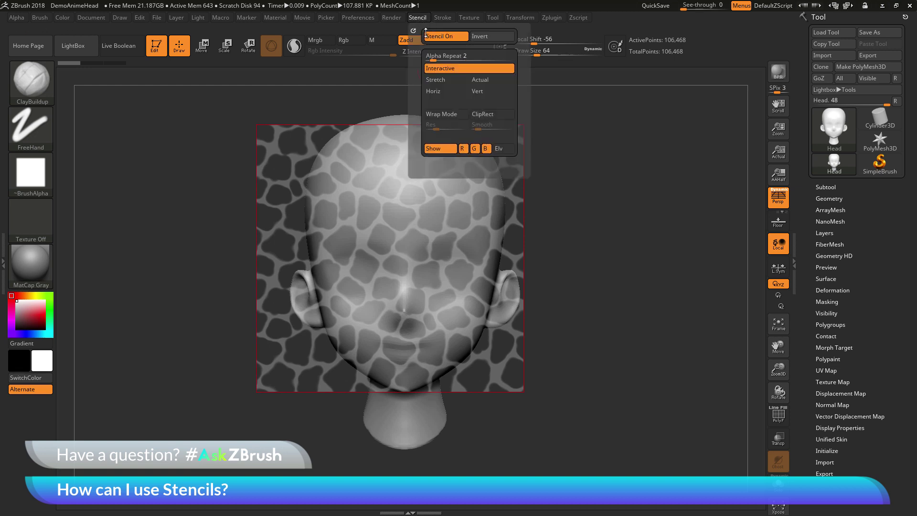
left_click(457, 113)
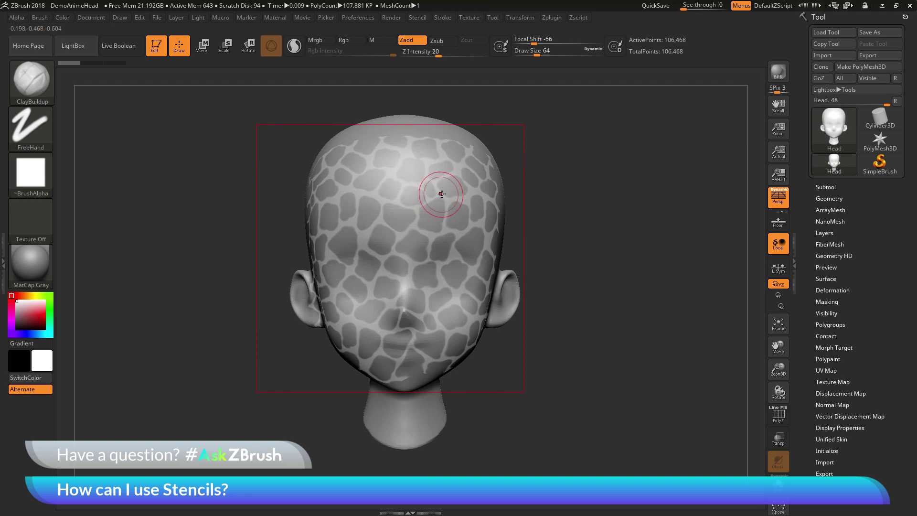
mouse_move(440, 191)
left_mouse_down()
mouse_move(430, 225)
mouse_move(468, 206)
mouse_move(458, 185)
mouse_move(469, 156)
mouse_move(484, 206)
mouse_move(455, 266)
mouse_move(426, 234)
mouse_move(417, 199)
mouse_move(388, 168)
mouse_move(352, 153)
mouse_move(431, 147)
mouse_move(455, 156)
mouse_move(351, 160)
mouse_move(371, 173)
mouse_move(376, 195)
mouse_move(377, 263)
left_mouse_up()
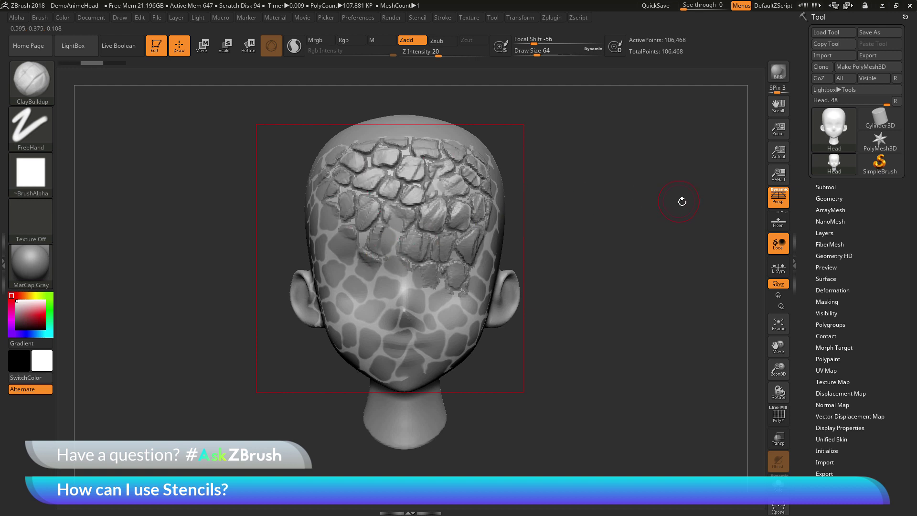
Shift the stencil over the side and raise more patch tiles on the back of the skull.
mouse_move(677, 199)
left_mouse_down()
mouse_move(664, 210)
mouse_move(562, 166)
mouse_move(554, 172)
left_mouse_up()
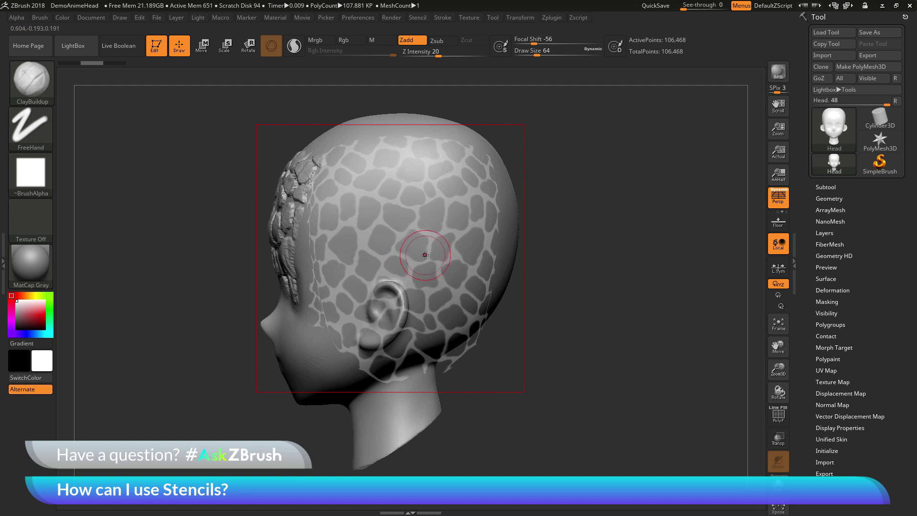
left_click_drag(425, 254, 448, 238)
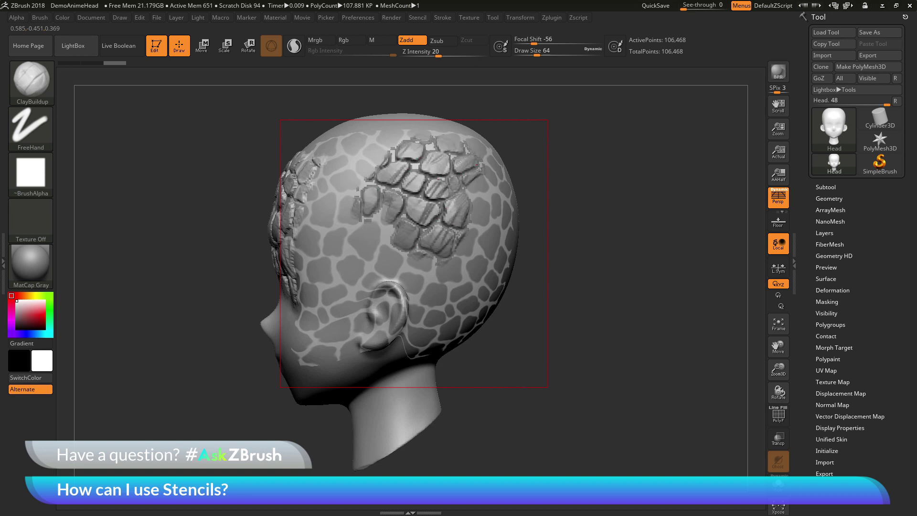
mouse_move(479, 168)
left_mouse_down()
mouse_move(472, 218)
mouse_move(450, 240)
mouse_move(387, 238)
mouse_move(374, 216)
mouse_move(367, 231)
mouse_move(372, 258)
left_mouse_up()
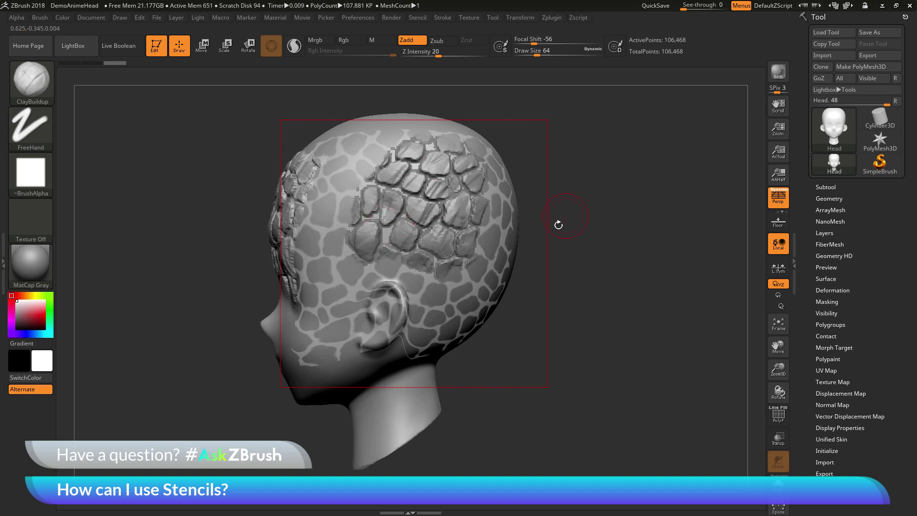
Add a few more patches near the crown, switch the stencil off, and return to front view.
mouse_move(406, 225)
left_mouse_down()
mouse_move(432, 239)
mouse_move(406, 232)
mouse_move(411, 263)
left_mouse_up()
left_click(423, 18)
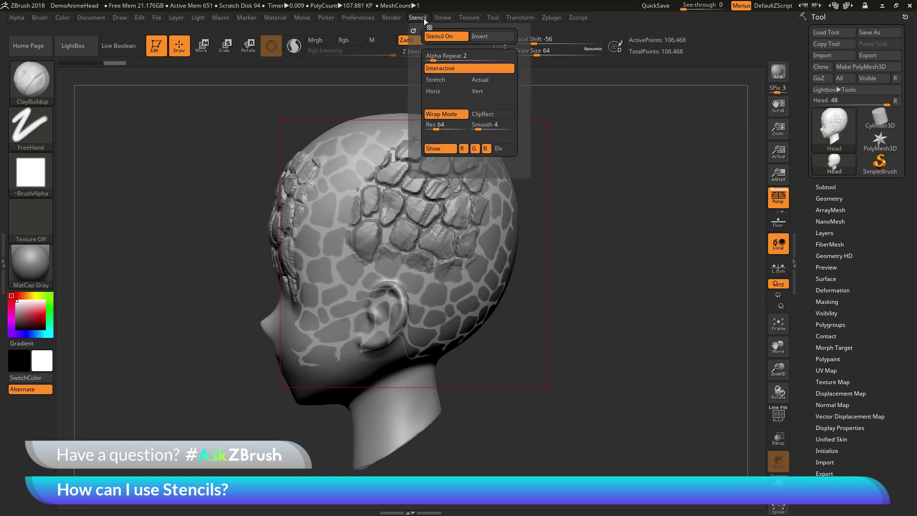
left_click(457, 37)
left_click_drag(597, 211, 640, 222)
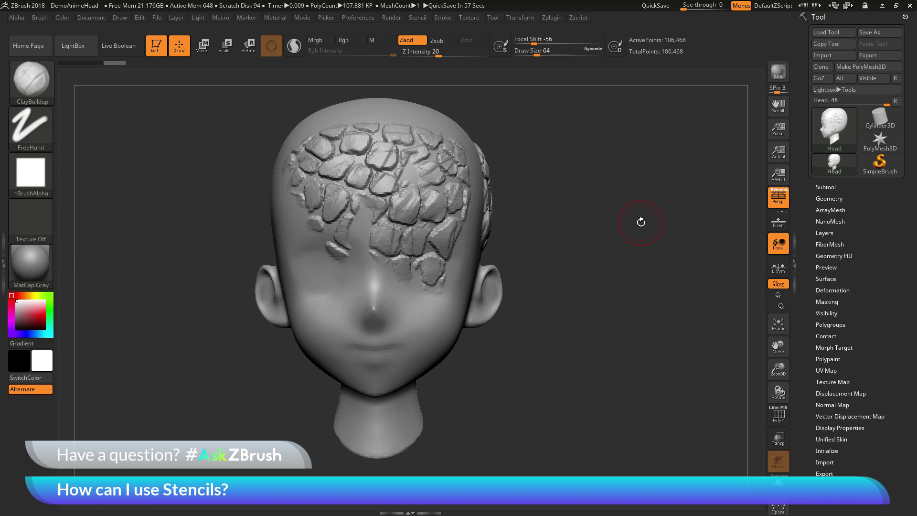
Load DemoSoldier.ZPR from LightBox without saving the head, and turn perspective off.
key("comma")
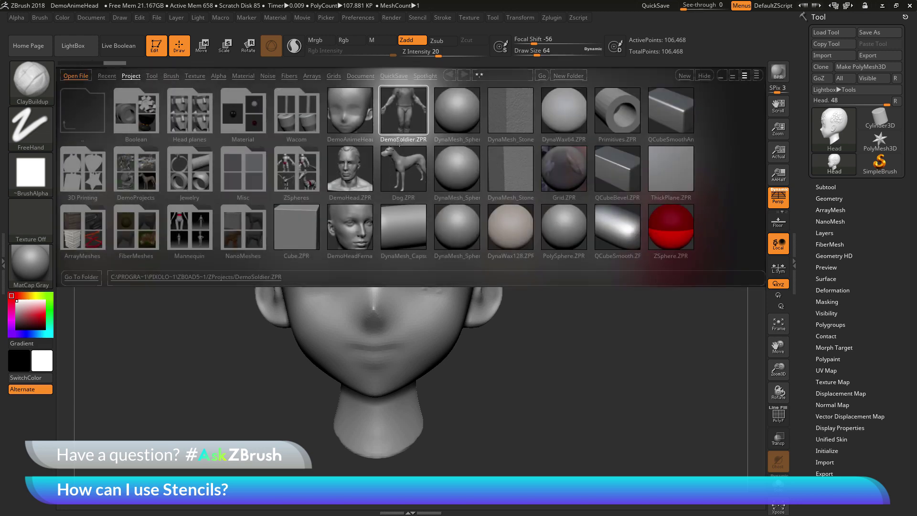
double_click(403, 111)
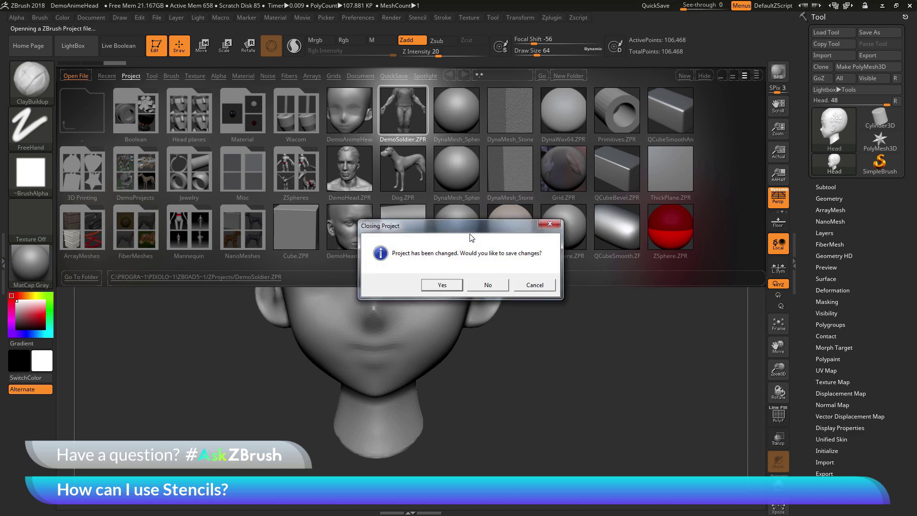
left_click(487, 285)
key("p")
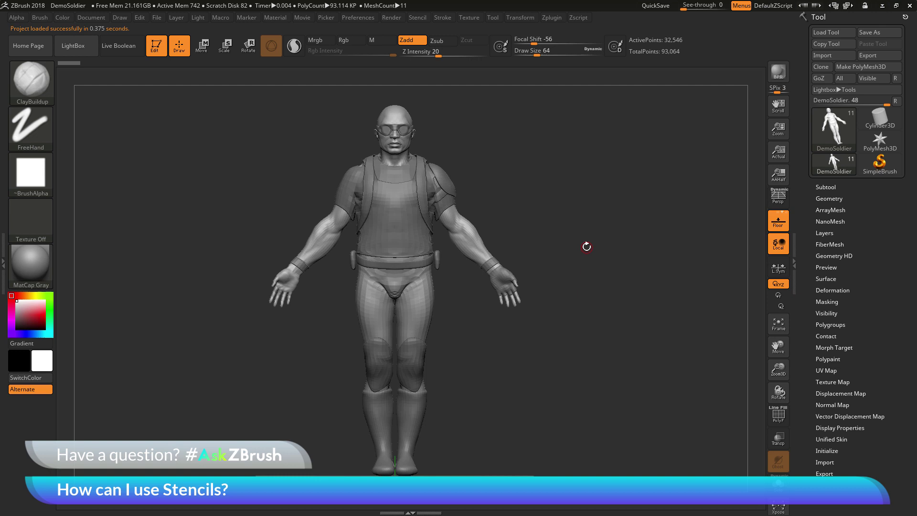
left_click_drag(586, 246, 598, 240, "alt")
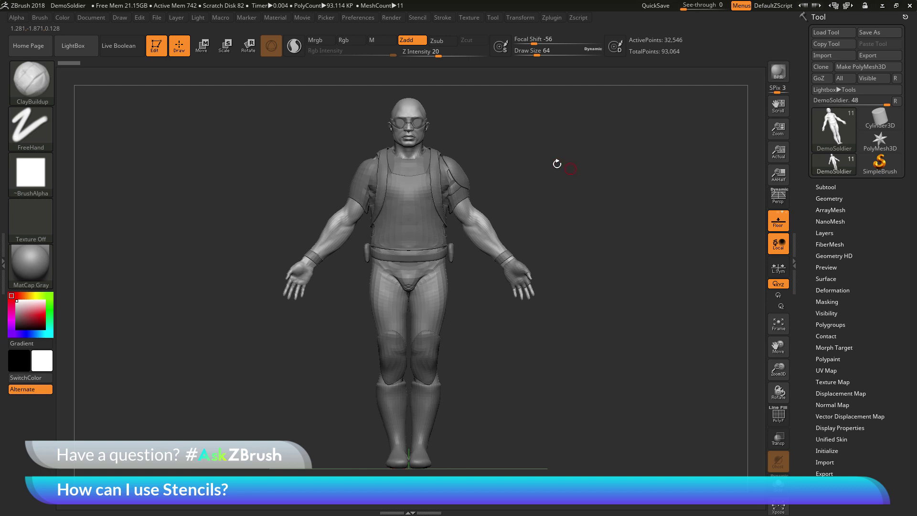
Select the shirt subtool, solo it, and make the DemoSoldier body visible again.
left_click(827, 186)
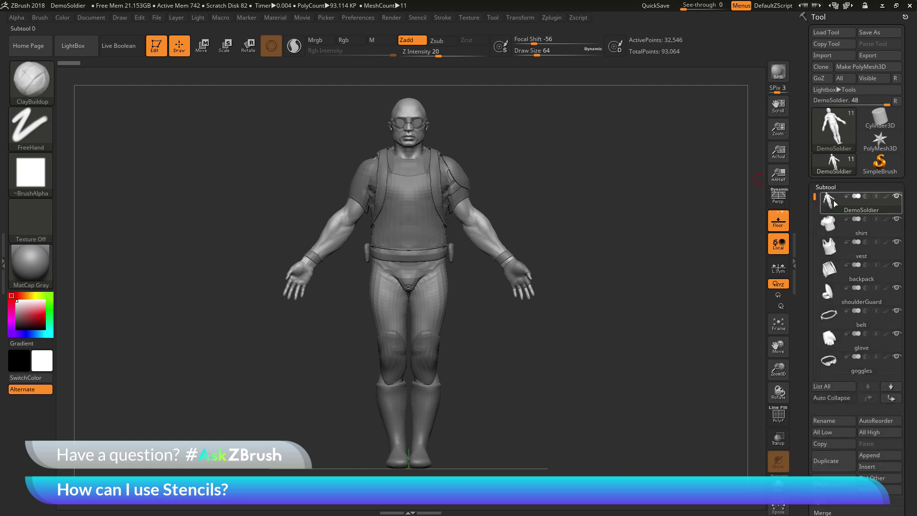
left_click(851, 224)
mouse_move(589, 240)
right_mouse_down("ctrl")
mouse_move(618, 253)
mouse_move(612, 239)
right_mouse_up("ctrl")
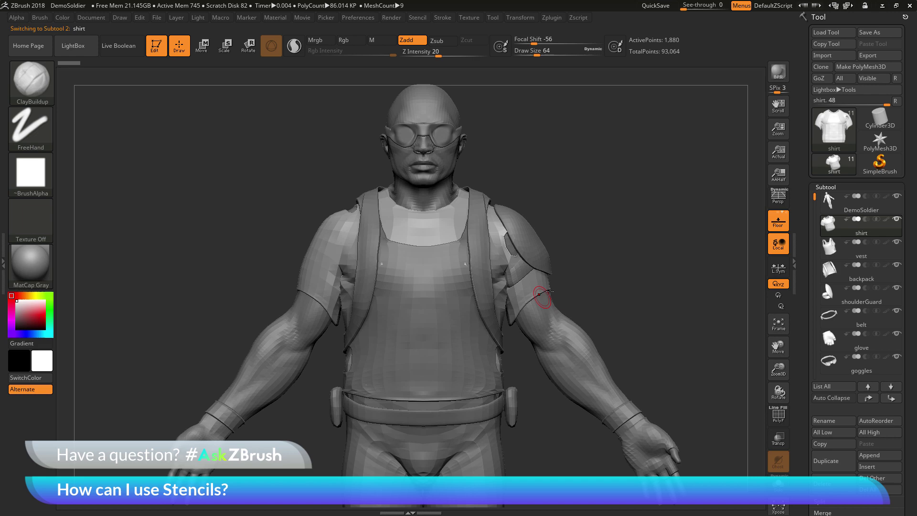
left_click(897, 219, "ctrl+shift")
left_click(897, 196)
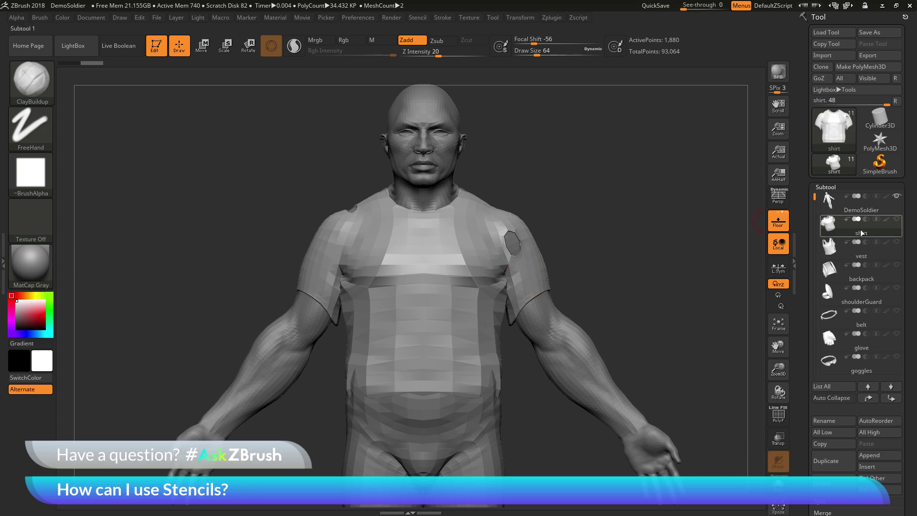
Run the Misc > Create Stencil From Subtool macro on the shirt.
left_click(224, 17)
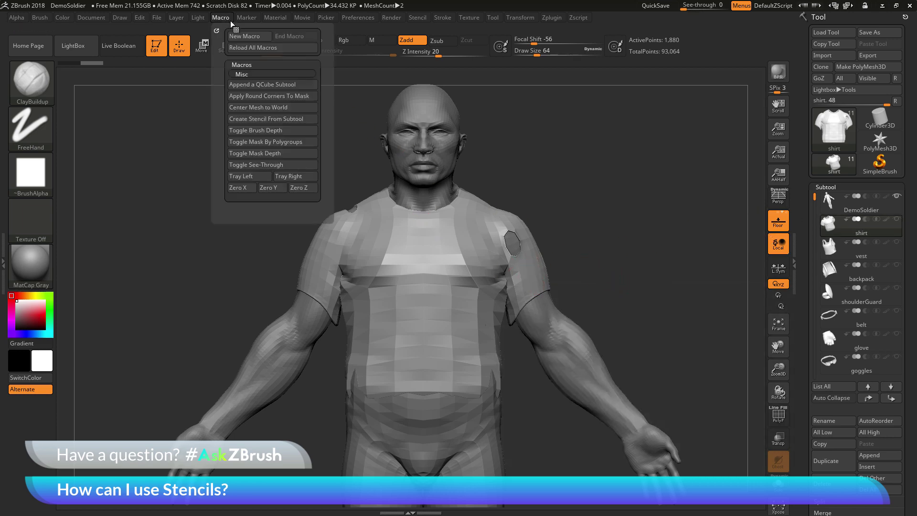
left_click(282, 119)
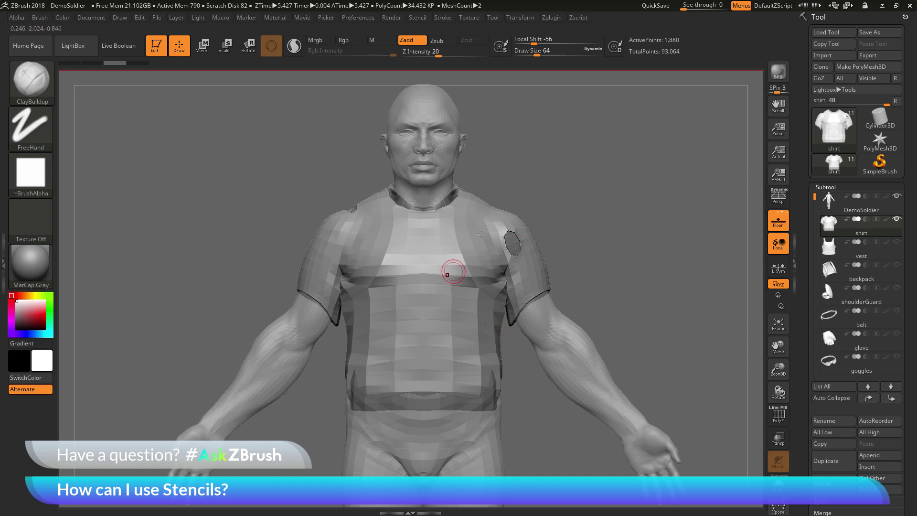
Select the DemoSoldier body, hide the shirt, and step the body to its highest subdivision.
left_click(897, 220)
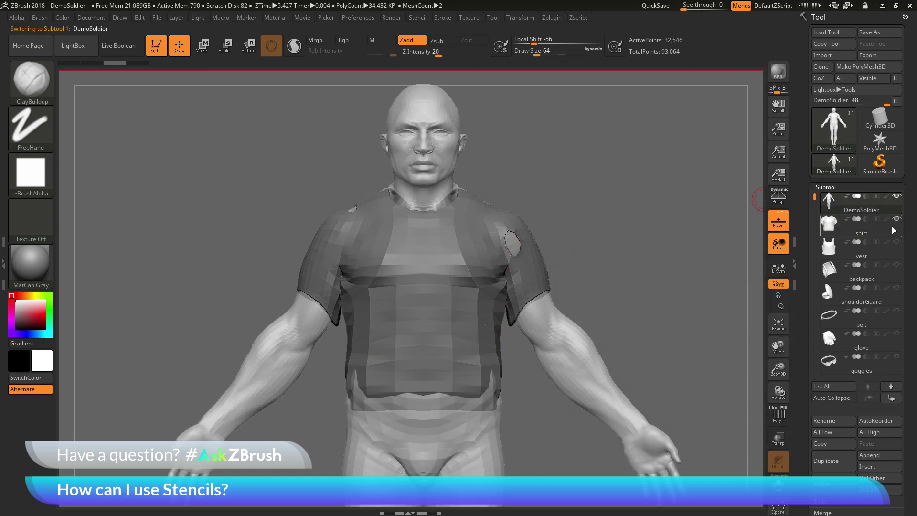
left_click(897, 220)
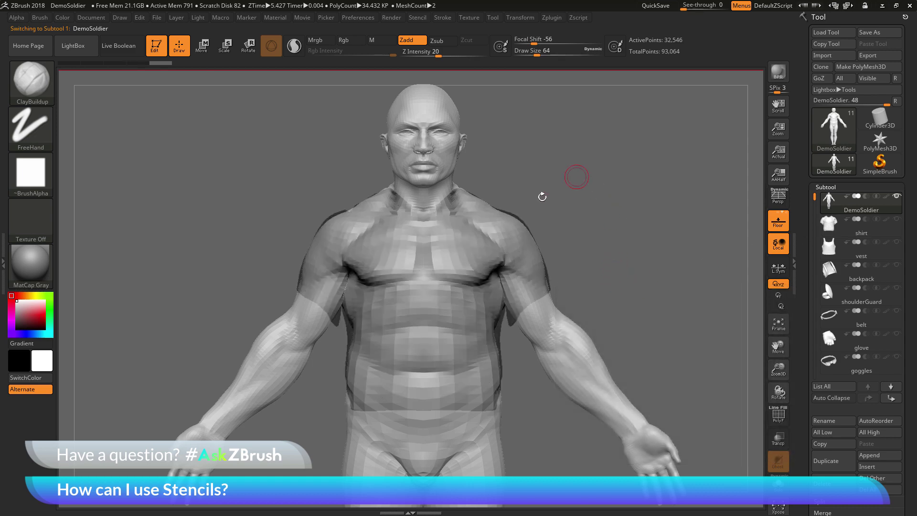
key("ctrl")
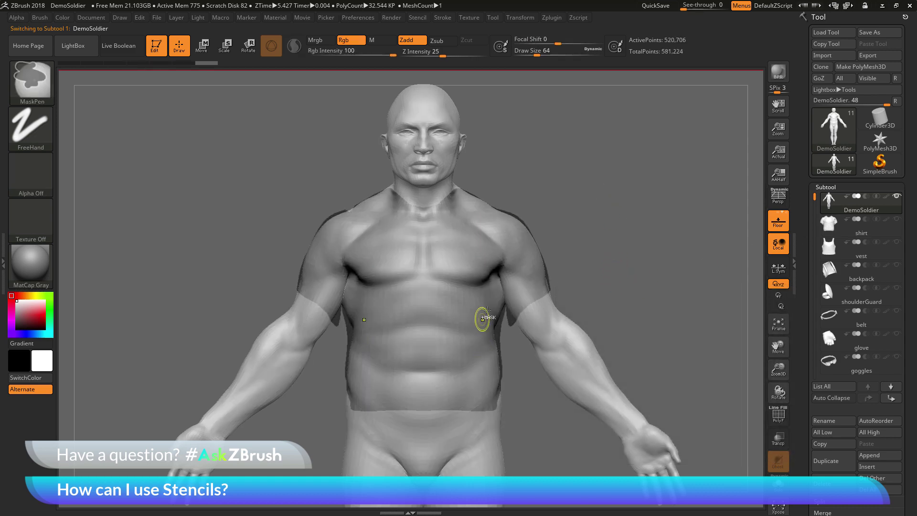
key("d")
key("d")
Build the shirt shape over torso and arms with ClayBuildup and smooth the collar.
mouse_move(544, 281)
left_mouse_down()
mouse_move(532, 248)
mouse_move(494, 357)
mouse_move(497, 396)
mouse_move(466, 405)
mouse_move(430, 398)
mouse_move(482, 395)
mouse_move(499, 305)
mouse_move(525, 253)
left_mouse_up()
mouse_move(328, 221)
left_mouse_down()
mouse_move(325, 241)
mouse_move(389, 198)
mouse_move(418, 206)
mouse_move(334, 254)
mouse_move(360, 287)
mouse_move(378, 377)
mouse_move(420, 403)
mouse_move(482, 291)
left_mouse_up()
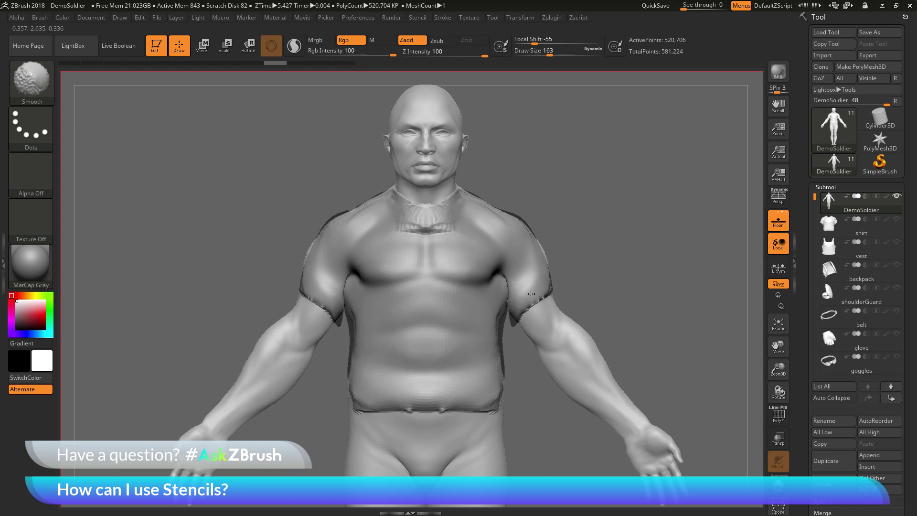
mouse_move(461, 201)
left_mouse_down("shift")
mouse_move(501, 205)
mouse_move(426, 224)
mouse_move(475, 209)
left_mouse_up("shift")
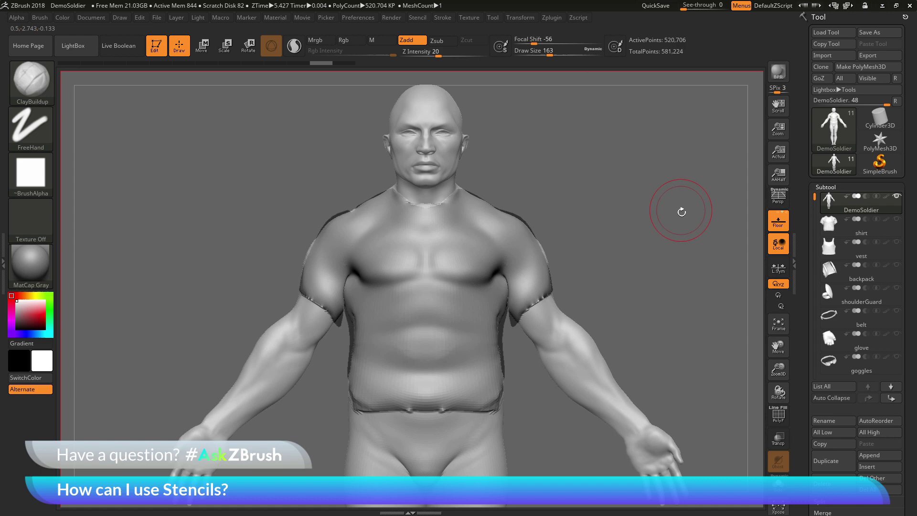
Rotate the soldier to an exact left profile view.
mouse_move(682, 209)
left_mouse_down()
mouse_move(643, 220)
mouse_move(667, 225)
mouse_move(658, 227)
mouse_move(658, 250)
mouse_move(621, 224)
left_mouse_up()
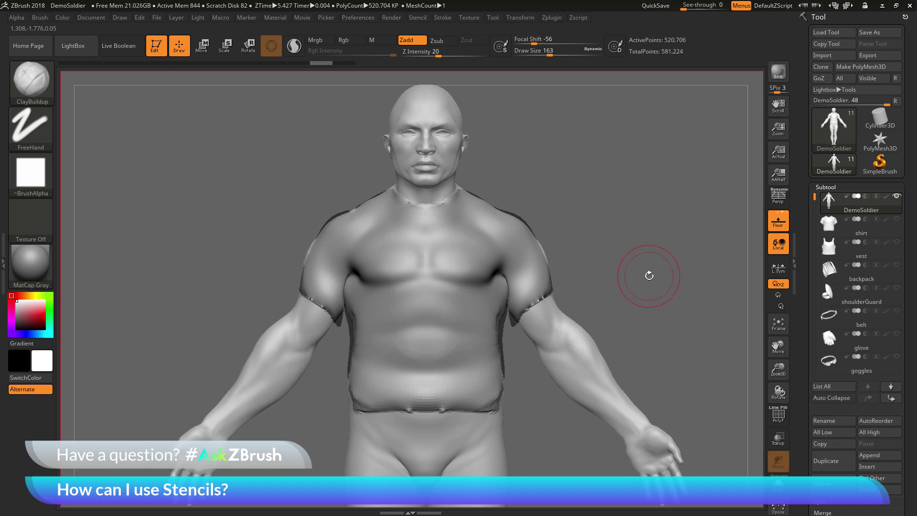
left_click_drag(645, 254, 578, 203, "shift")
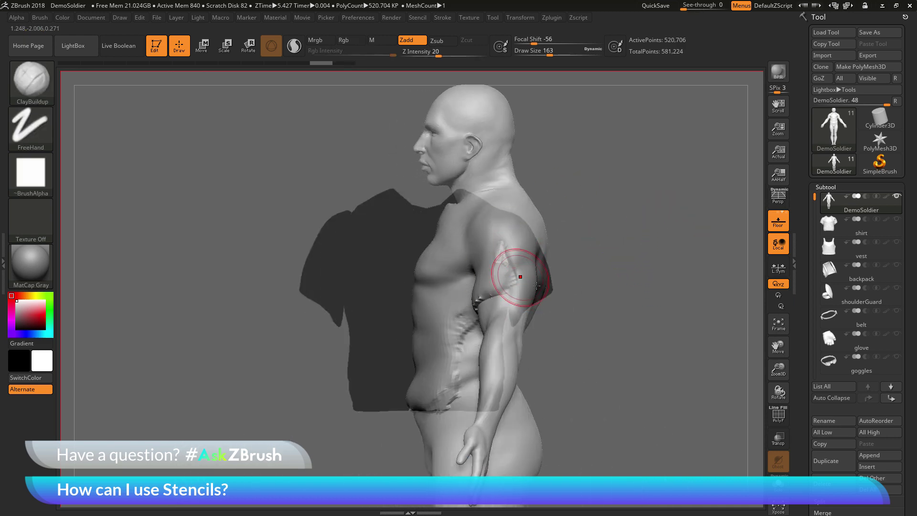
Generate a side-view stencil from the shirt subtool via Create Stencil From Subtool, then reselect DemoSoldier.
left_click(866, 231)
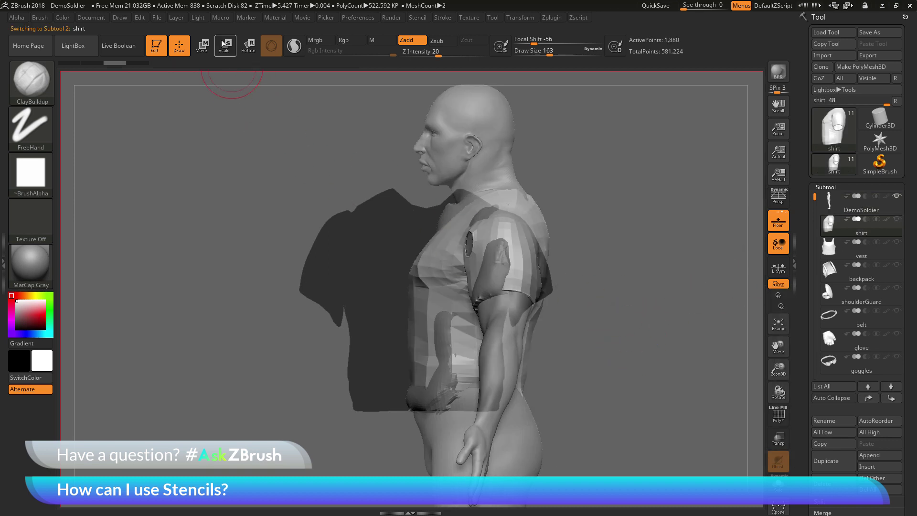
left_click(221, 18)
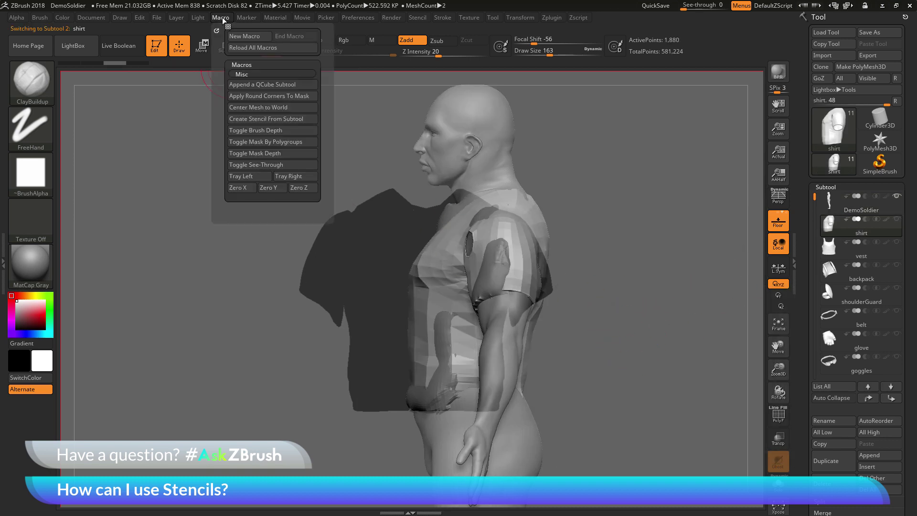
left_click(263, 119)
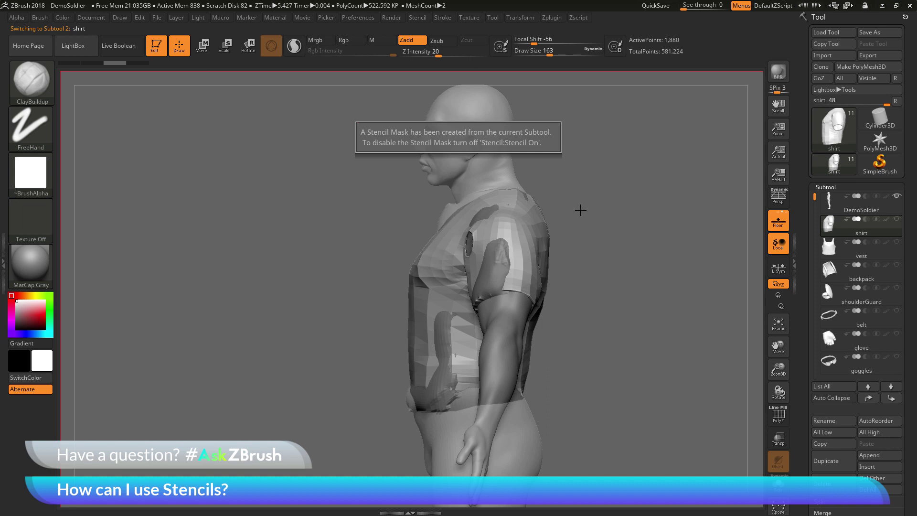
left_click(860, 205)
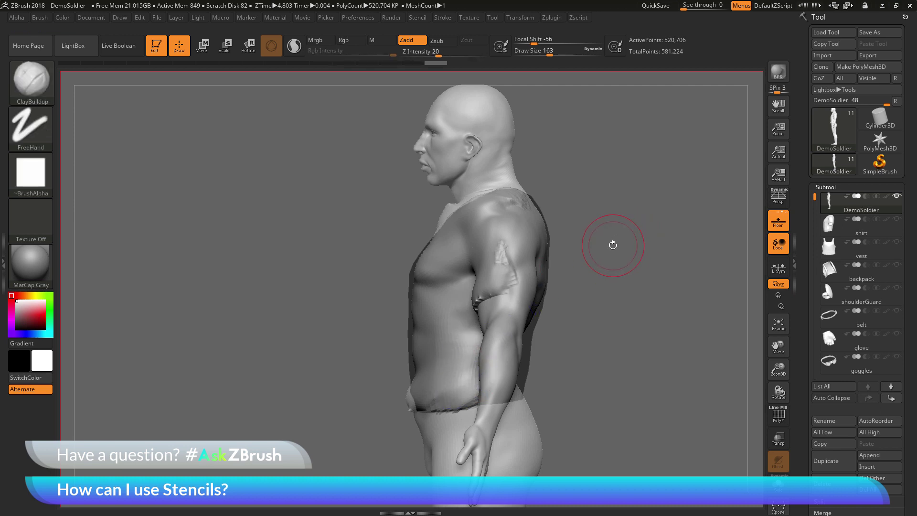
Switch Stencil On off, return to the front view, and undo the shirt sculpting on the torso.
left_click(418, 17)
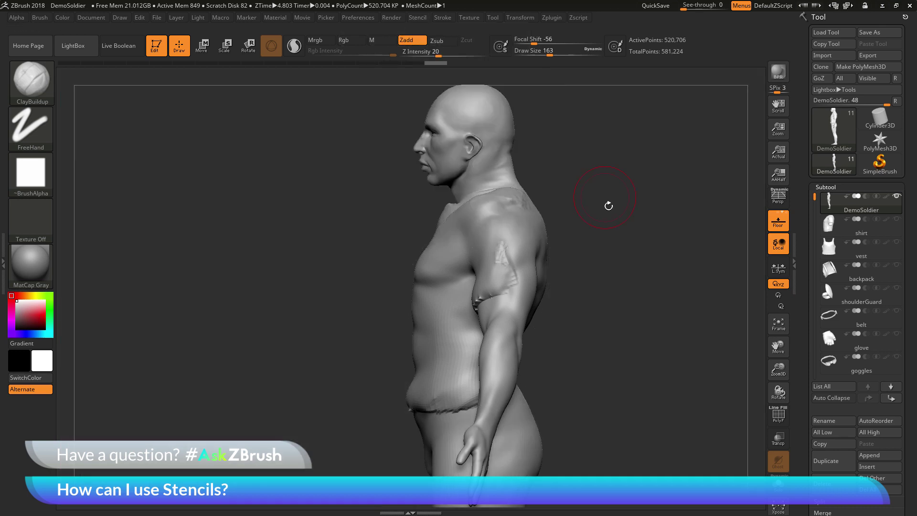
left_click_drag(609, 205, 616, 263, "shift")
key("ctrl")
key("ctrl+z")
key("ctrl+z")
key("ctrl+z")
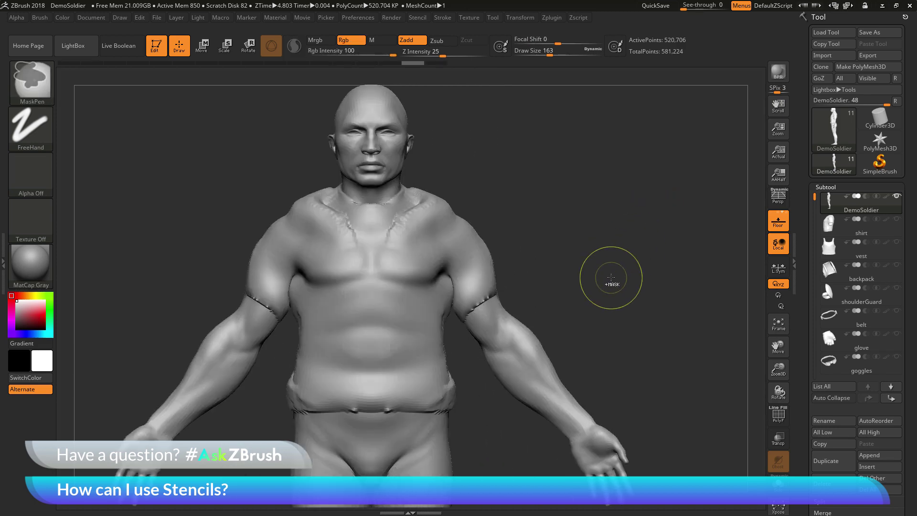
Undo further until all the soldier's subtools reappear, then frame the whole model.
key("ctrl+z")
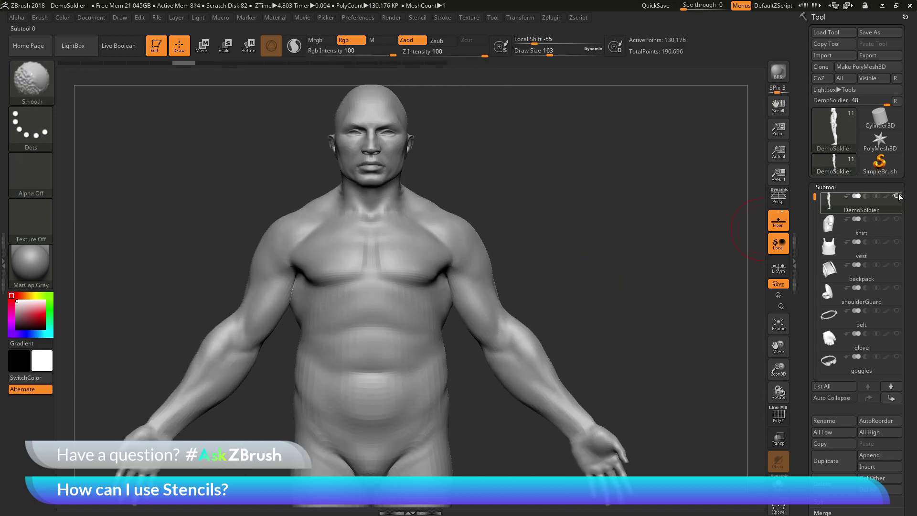
left_click(897, 196, "shift")
key("ctrl+z")
key("f")
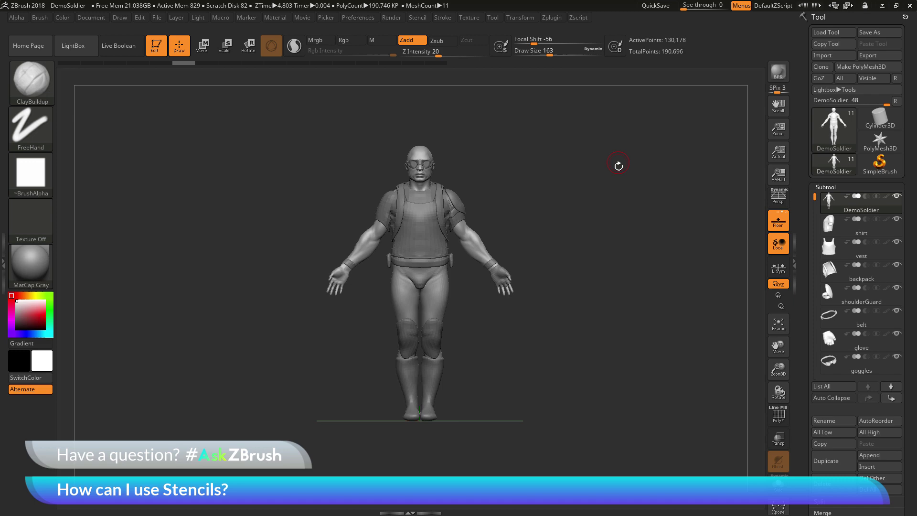
Turn the floor grid off, switch perspective on, and tilt the soldier slightly.
left_click(779, 221)
left_click(779, 197)
left_click_drag(633, 234, 635, 238)
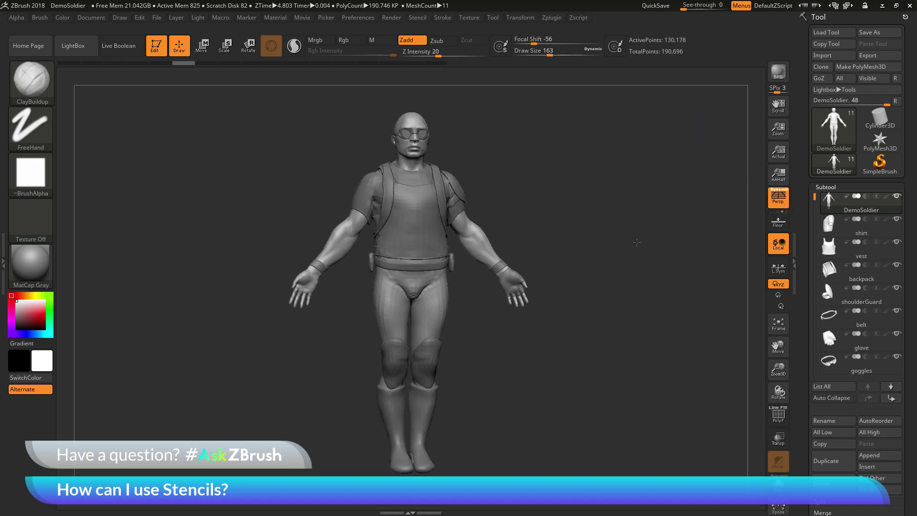